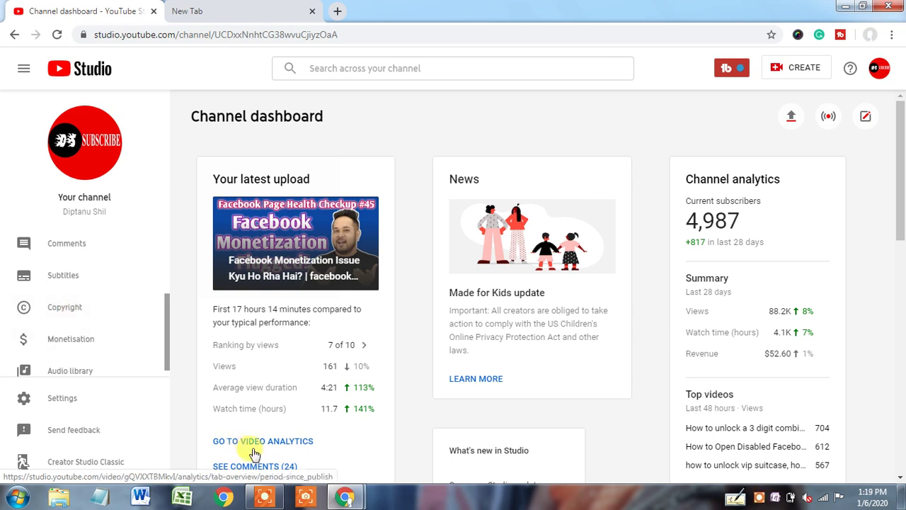
- Switch to the incognito window and look through the Studio sections available for the second channel
mouse_move(345, 497)
click(398, 454)
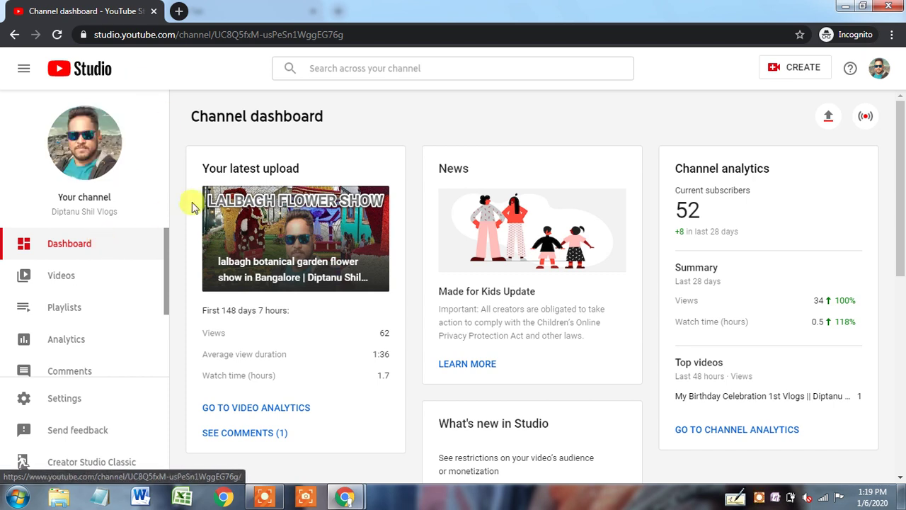
drag(167, 239, 166, 320)
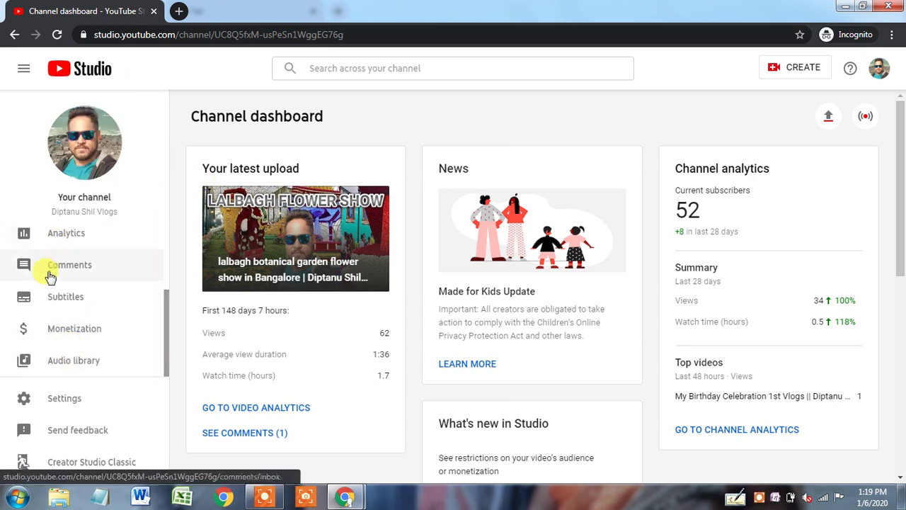
drag(165, 344, 172, 273)
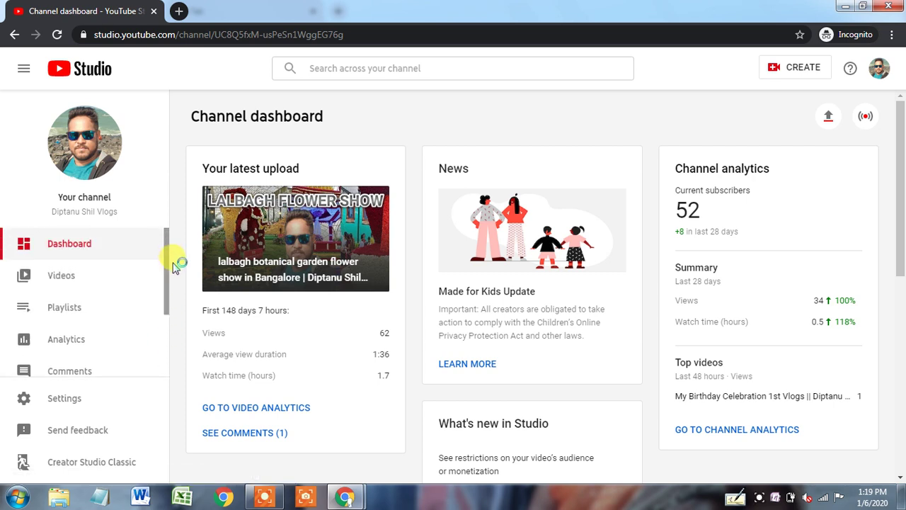
- Return to the main channel's browser window and open its Channel copyright page with the matching videos
click(345, 496)
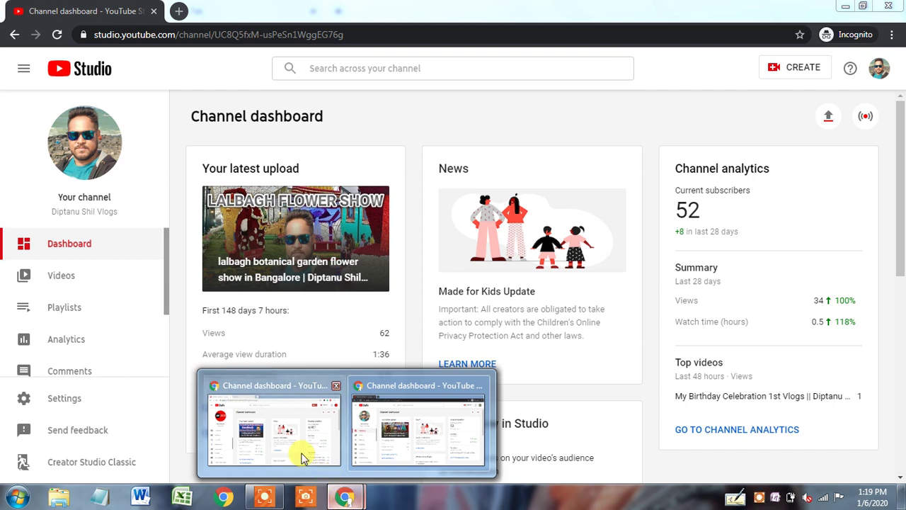
click(299, 455)
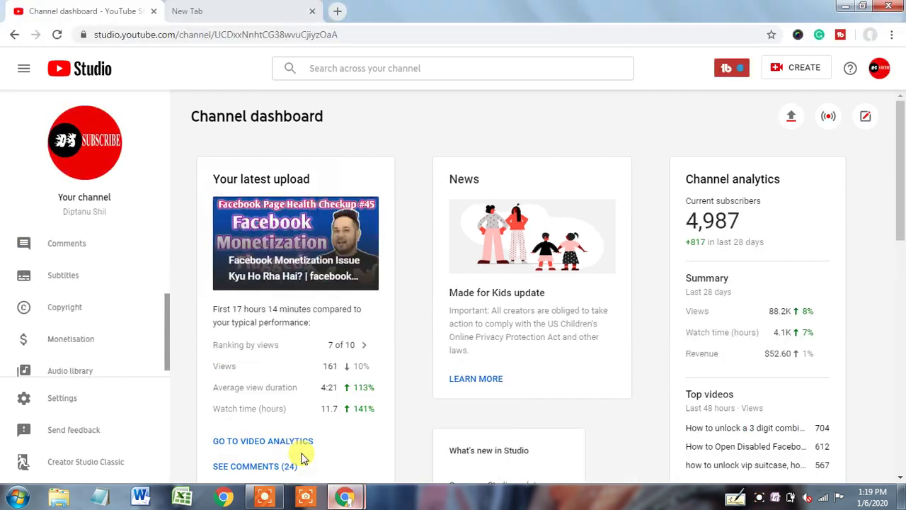
click(66, 312)
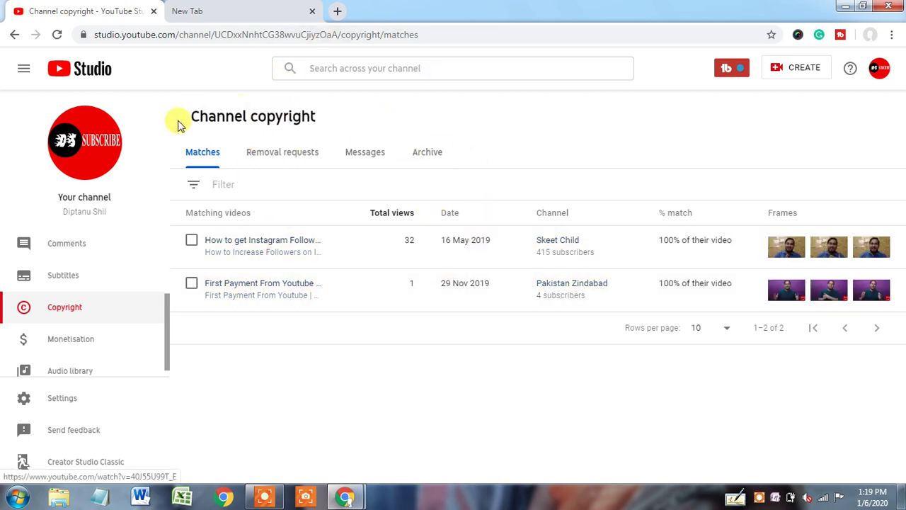
drag(193, 119, 336, 123)
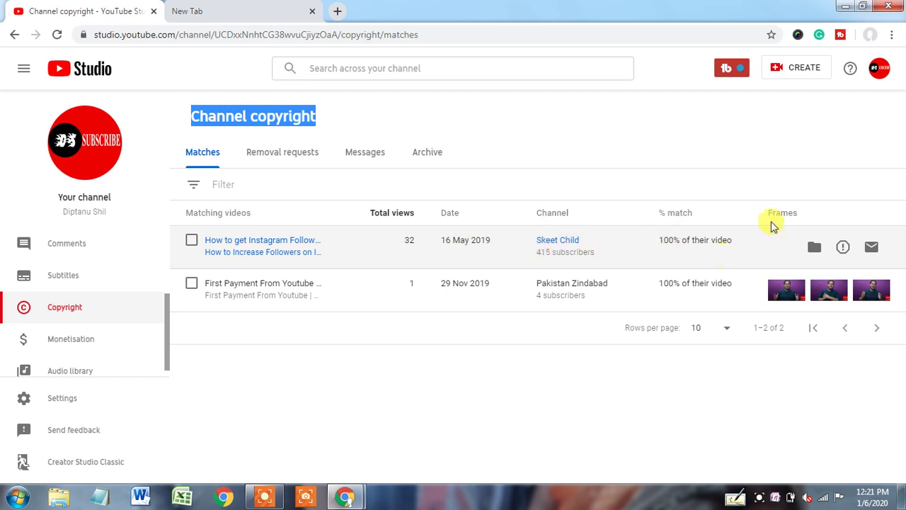
- Start a removal request for the matching video "How to get Instagram Followers in Minutes FREE (May 2019)" with Myself as the affected party
click(844, 248)
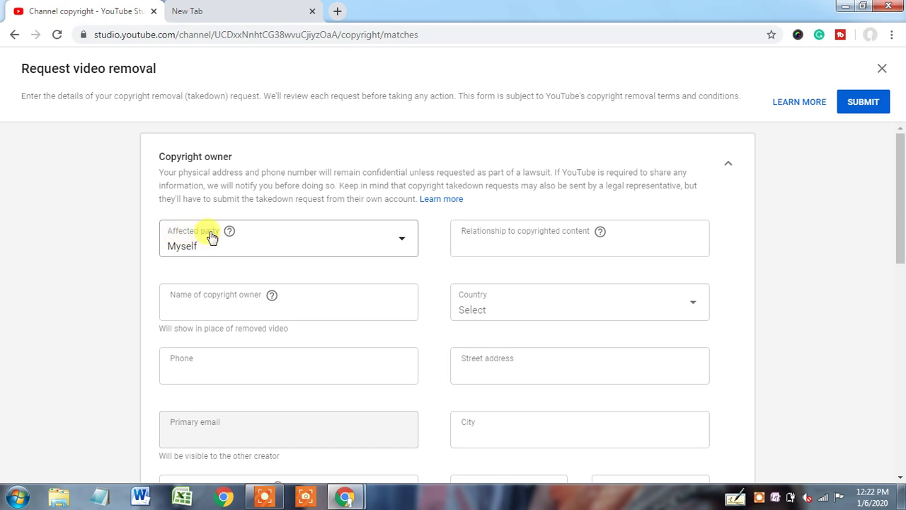
click(326, 240)
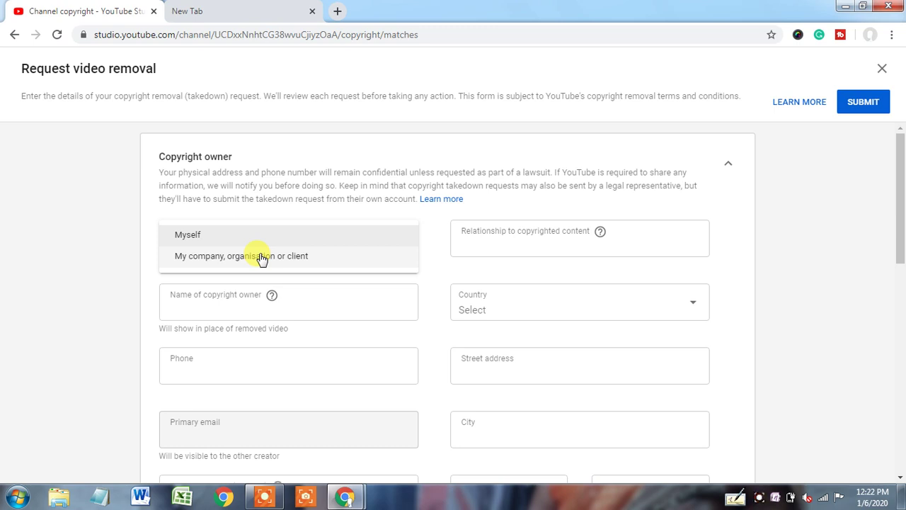
click(189, 241)
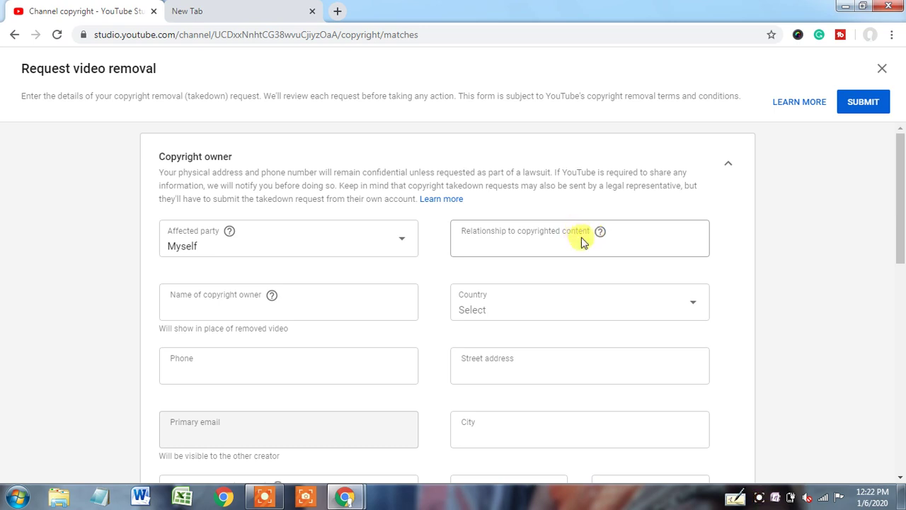
- Go over the relationship and copyright owner name fields, leaving them blank, and set the country to India
mouse_move(601, 233)
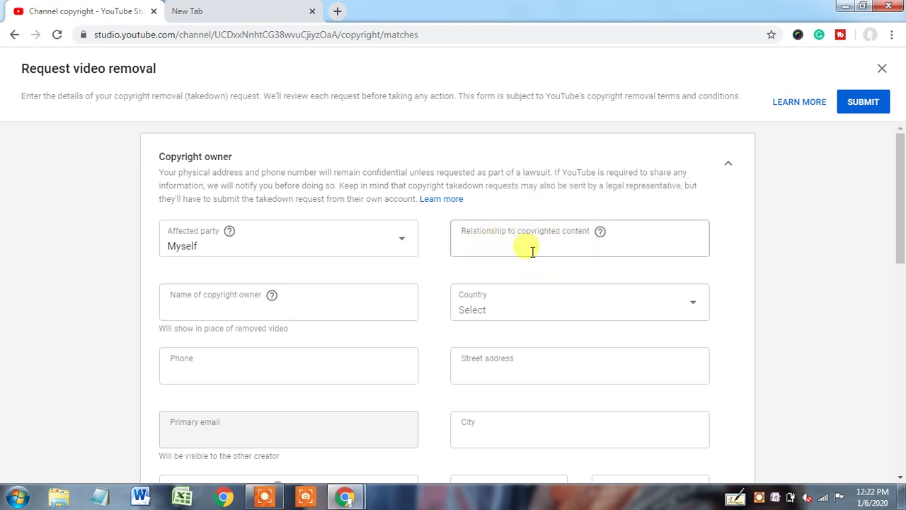
click(504, 250)
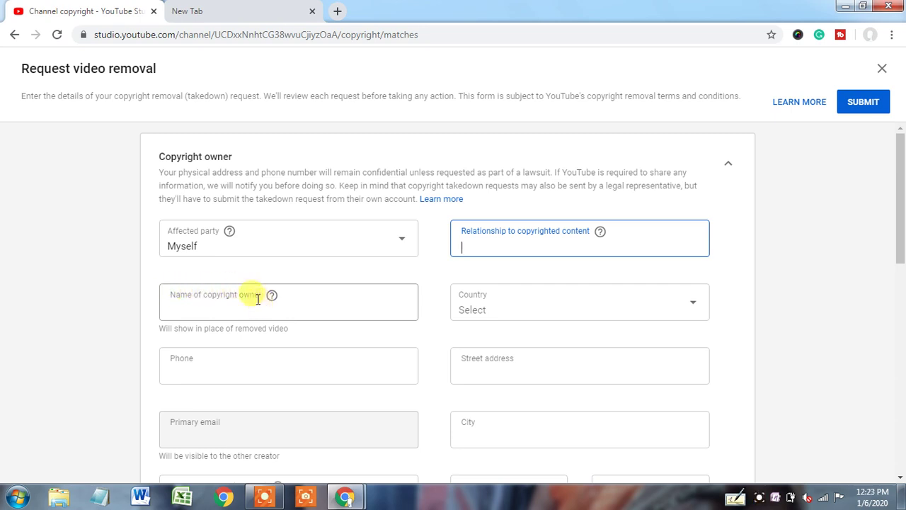
click(228, 309)
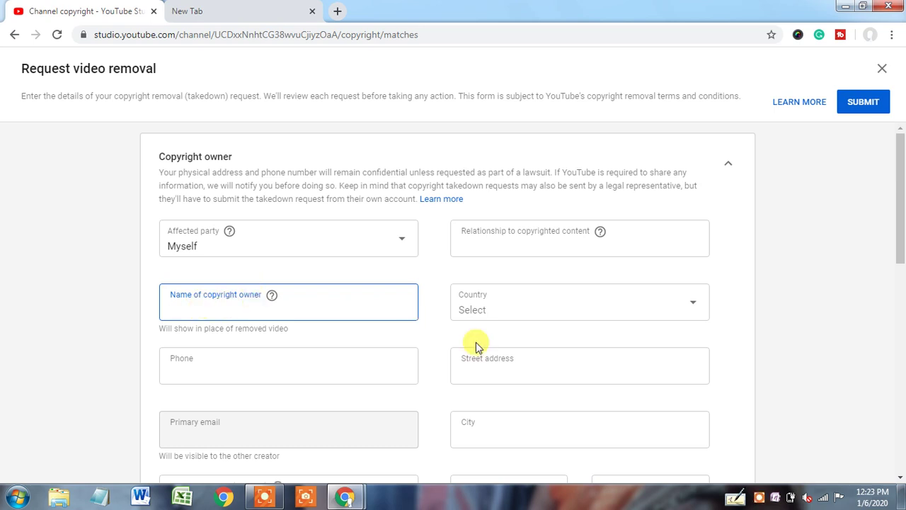
click(679, 309)
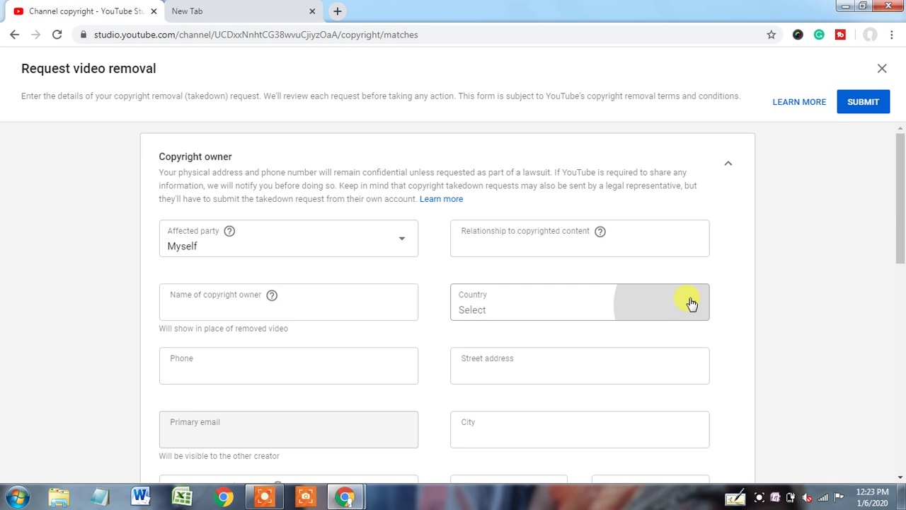
click(692, 303)
click(692, 303)
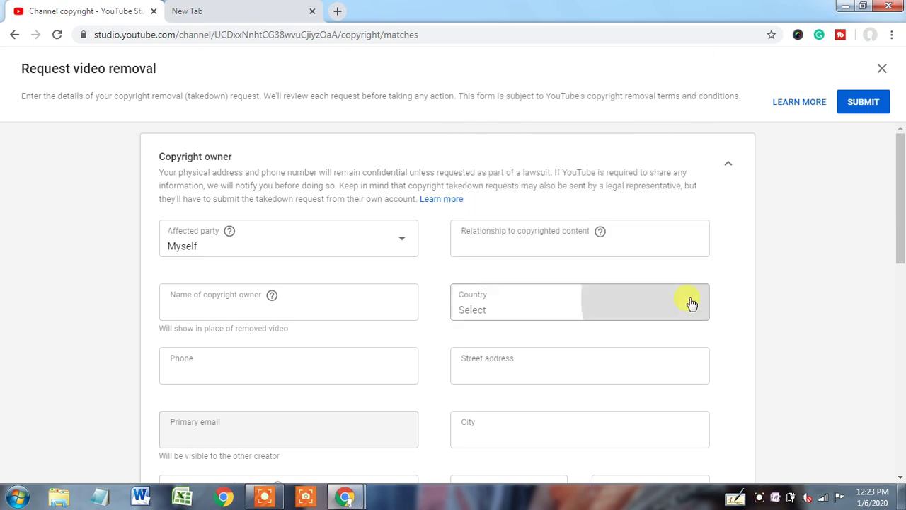
click(680, 306)
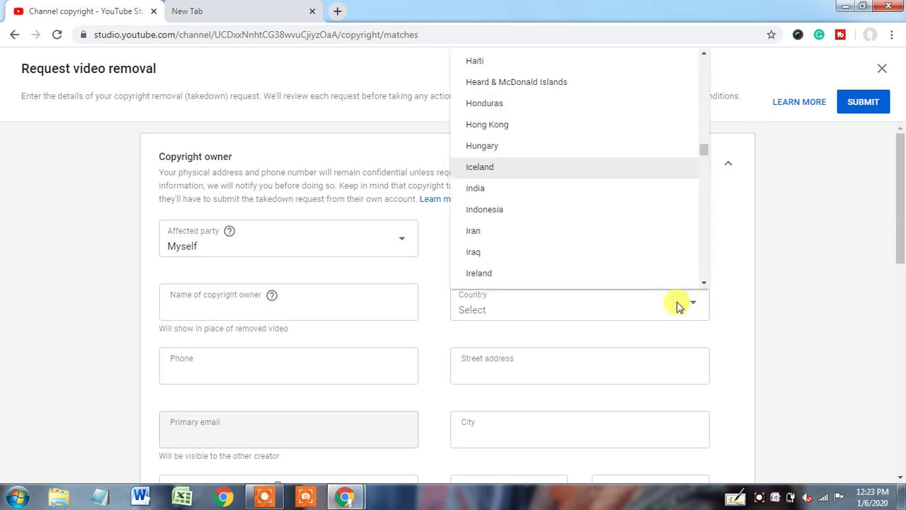
click(482, 190)
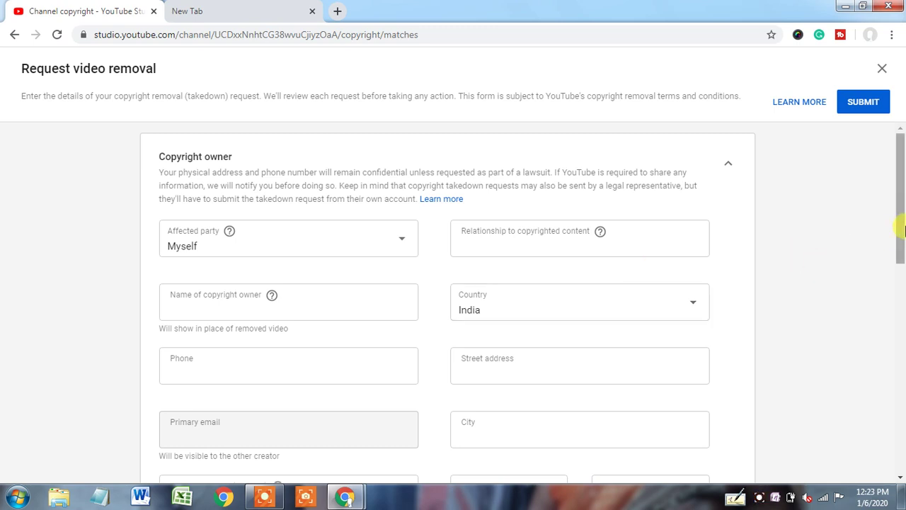
- Go through the copyright owner's phone, street address, city and secondary email fields without filling them in
drag(900, 225, 903, 244)
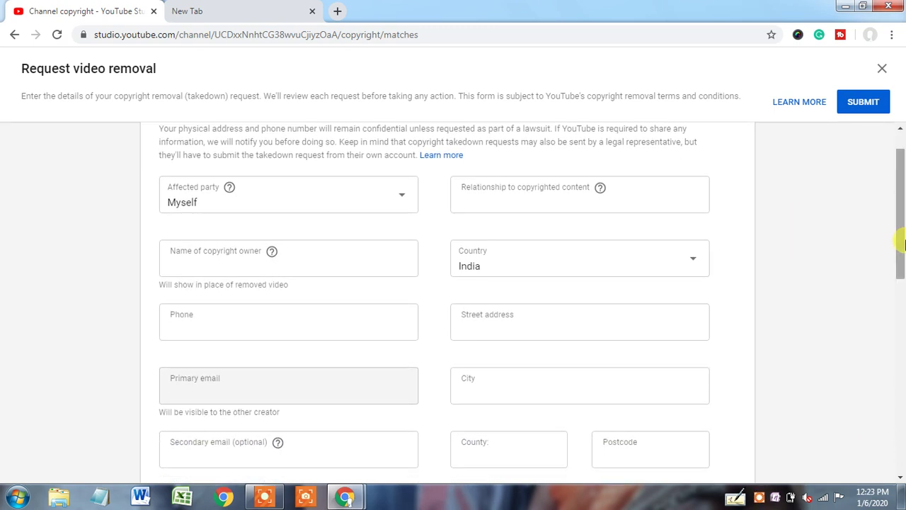
click(244, 330)
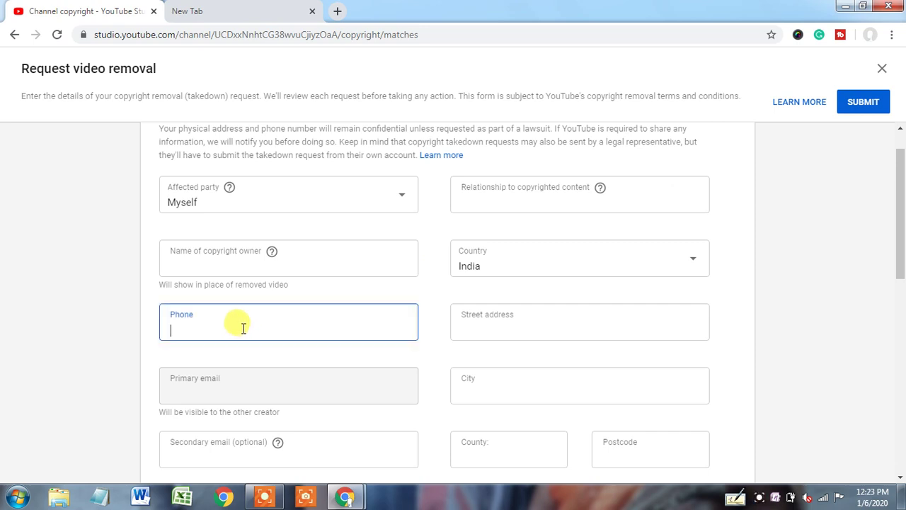
click(494, 327)
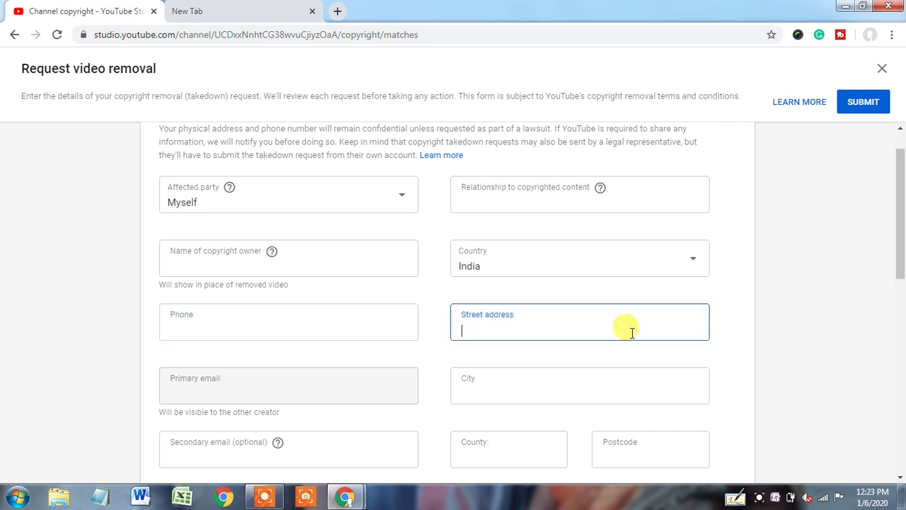
click(903, 260)
drag(904, 260, 904, 289)
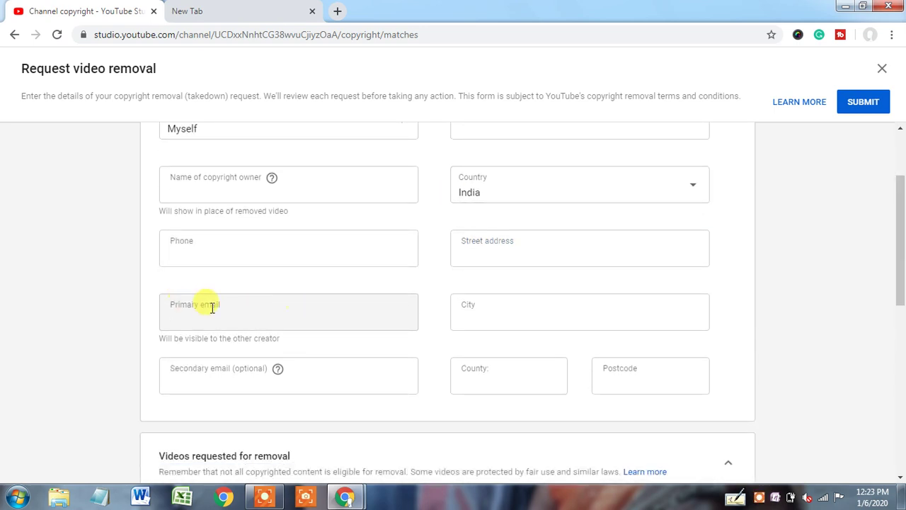
click(486, 314)
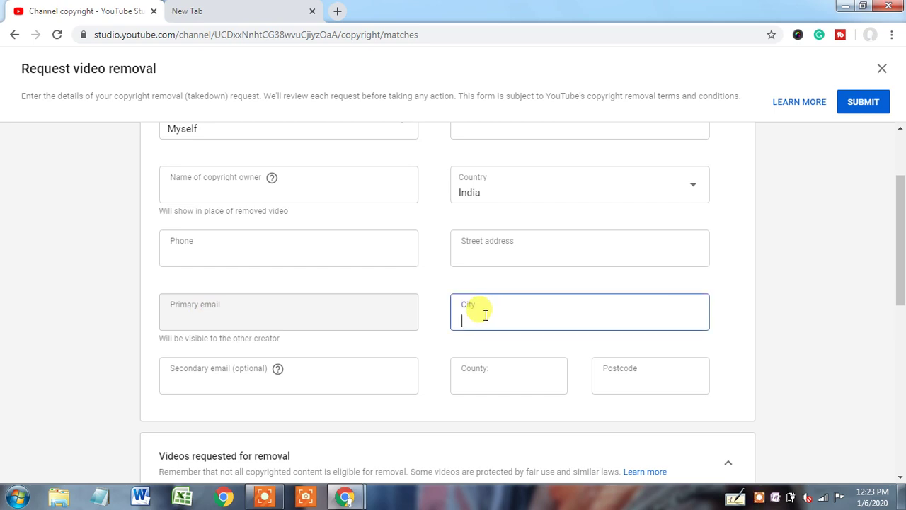
click(204, 371)
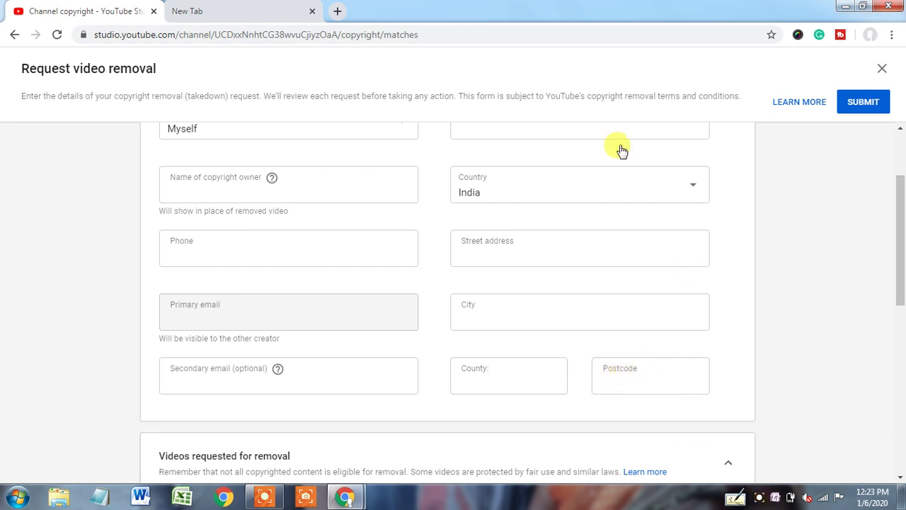
- Review the video requested for removal, including its detected match range, and the scheduled and standard removal timing options
drag(901, 247, 764, 174)
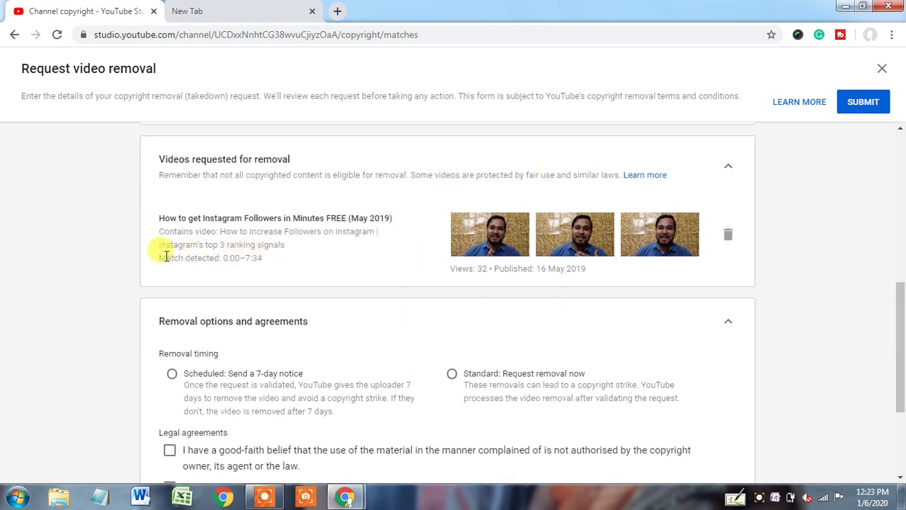
drag(160, 257, 296, 265)
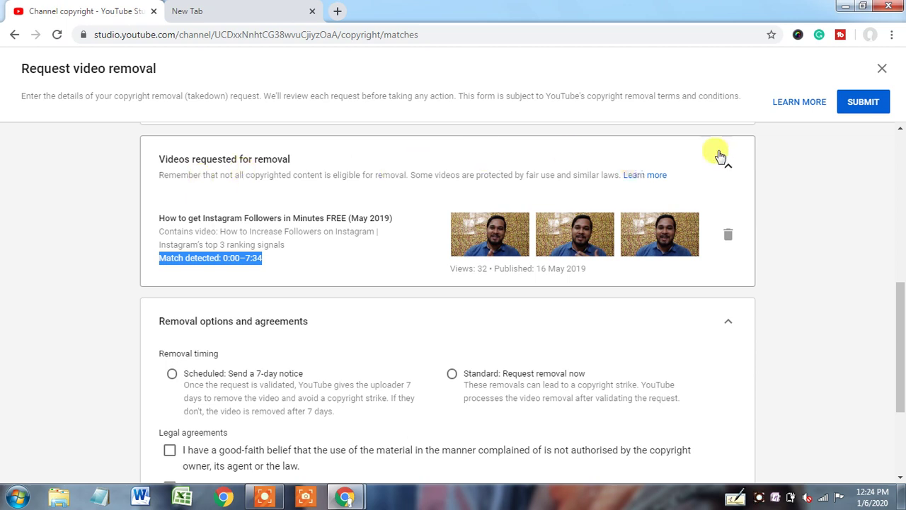
scroll(903, 322, down, 1)
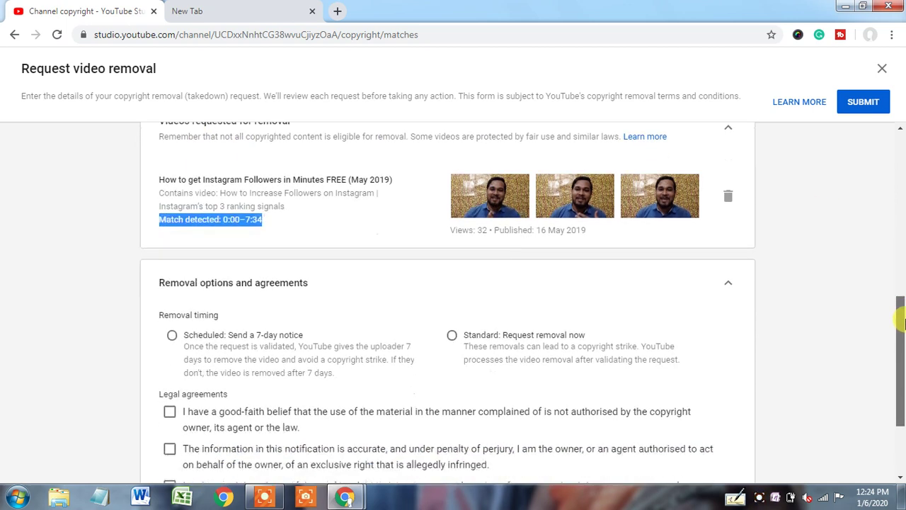
scroll(902, 322, down, 1)
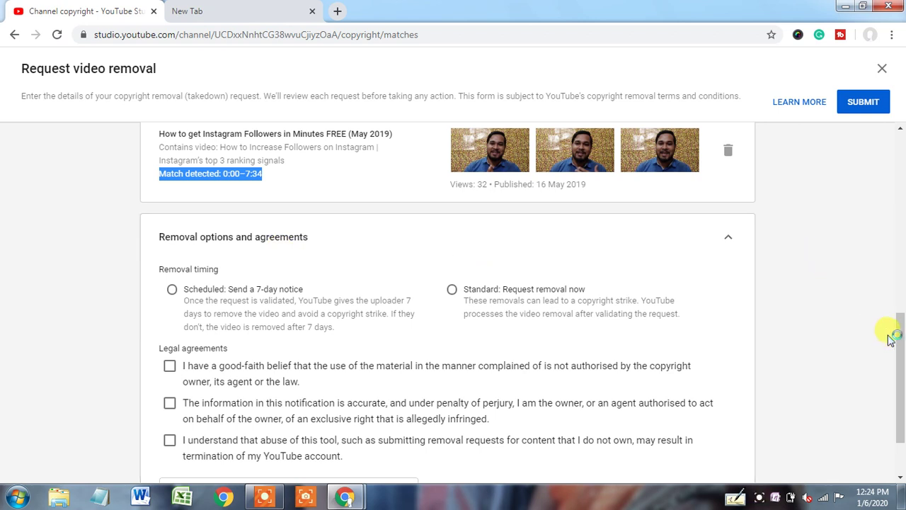
scroll(903, 345, down, 1)
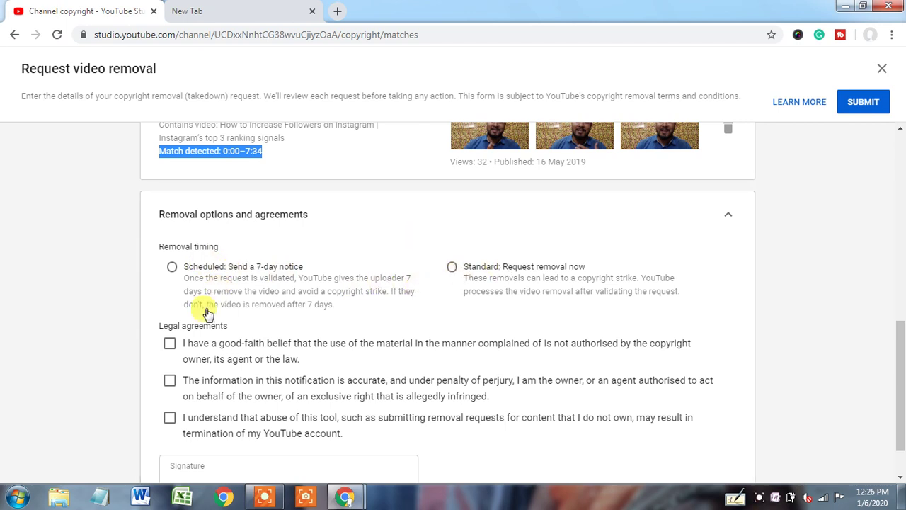
- Accept all three legal agreements for the removal request and activate the signature field
drag(895, 347, 896, 363)
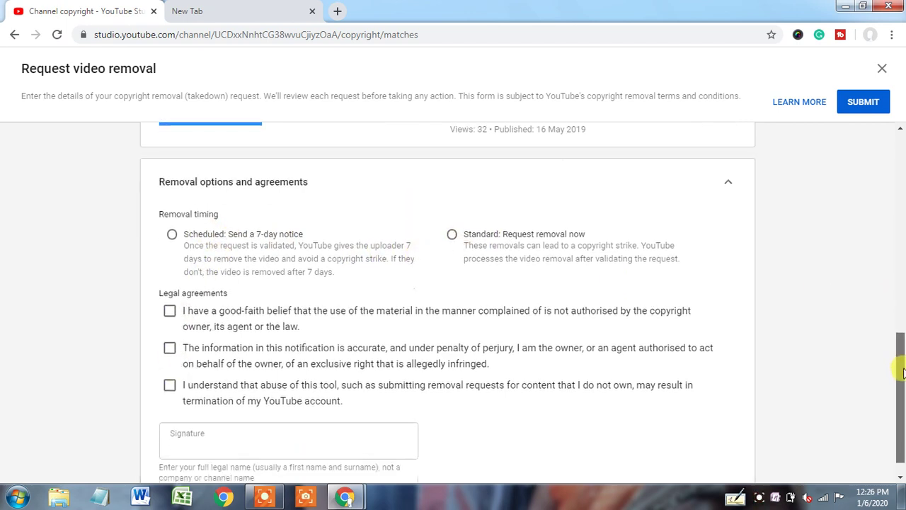
click(170, 307)
click(170, 344)
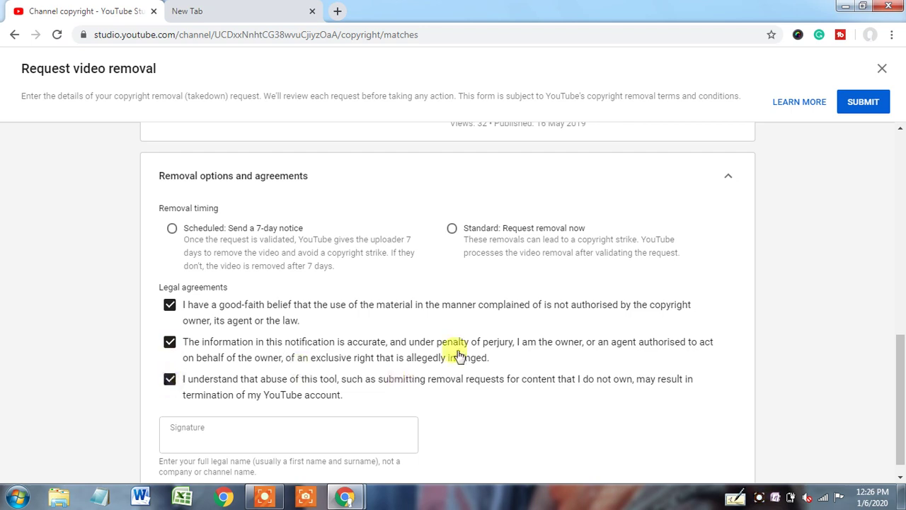
scroll(894, 411, down, 1)
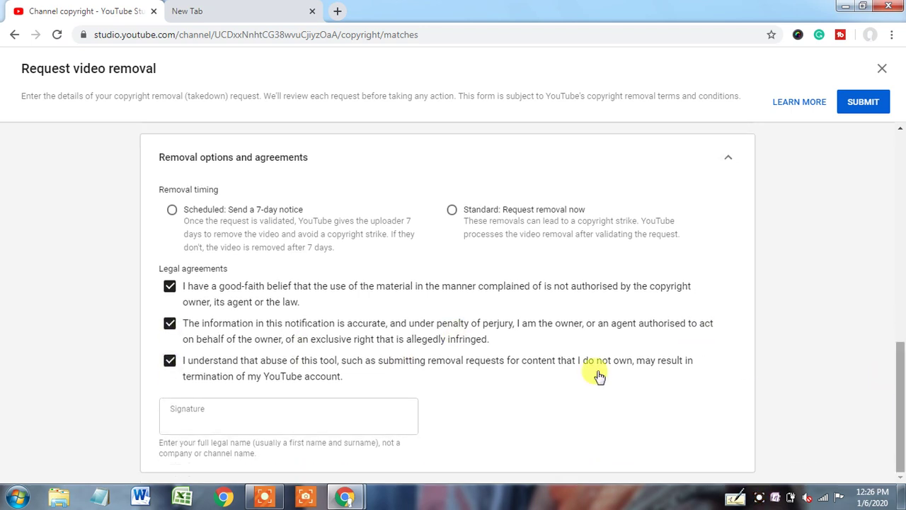
click(256, 422)
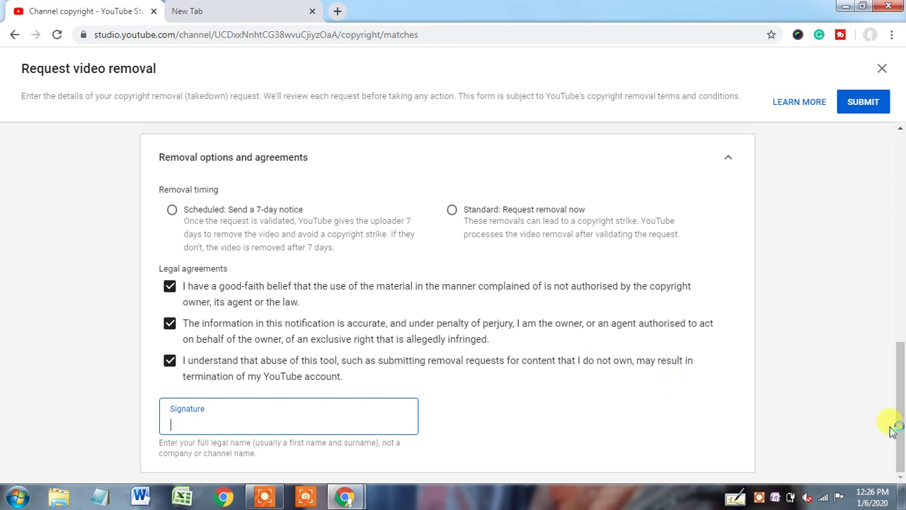
- Look back over the removal request from the removal options up to the copyright owner details
drag(900, 381, 900, 281)
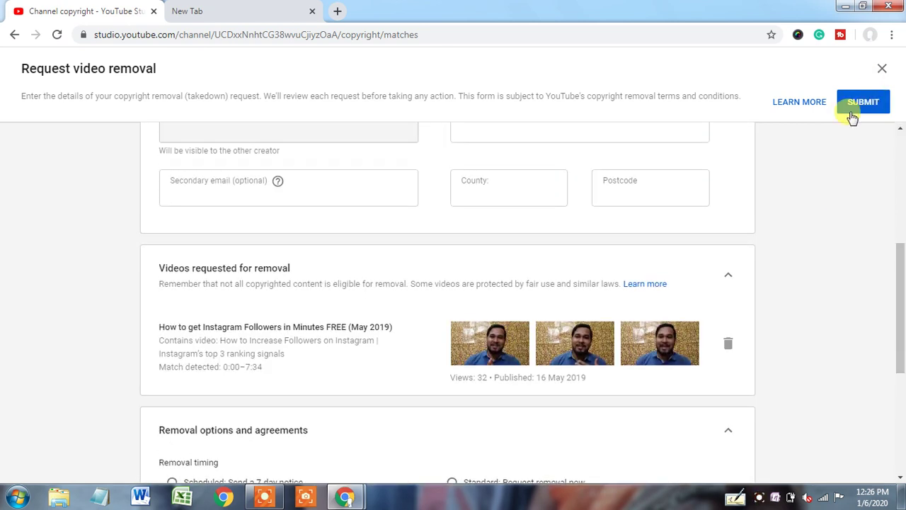
drag(900, 304, 901, 369)
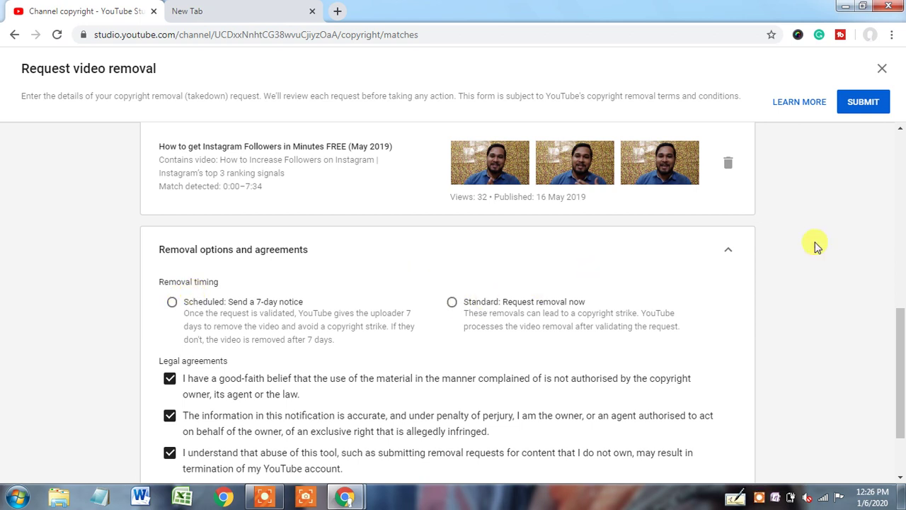
drag(902, 330, 902, 111)
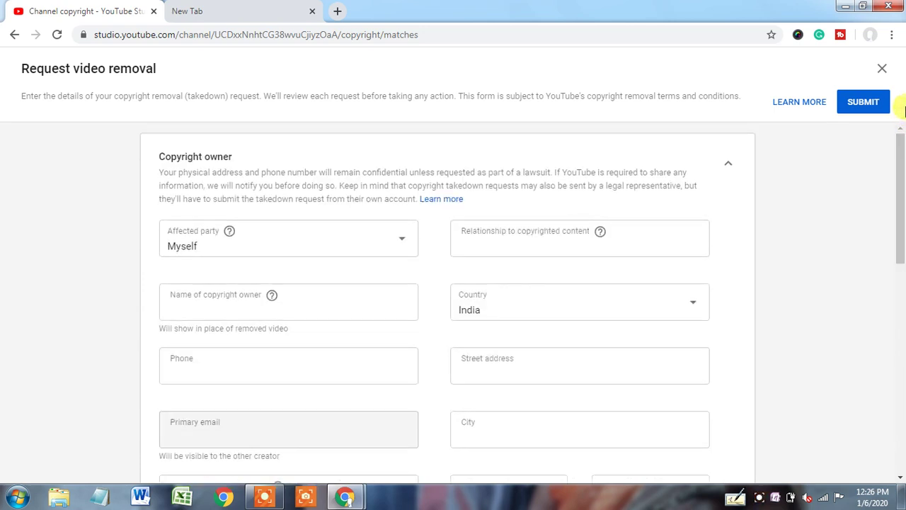
- Leave the removal request without submitting it and review the prewritten contact message for the channel behind the Instagram followers match
click(882, 69)
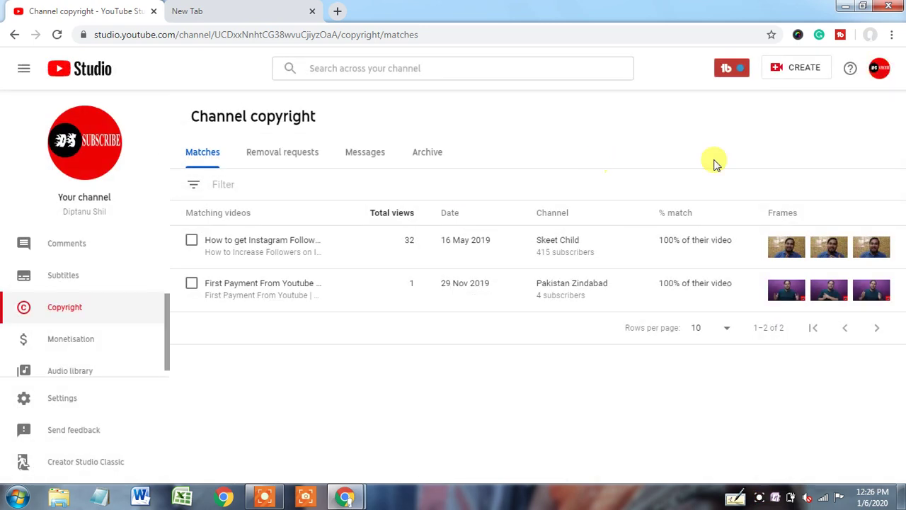
mouse_move(844, 248)
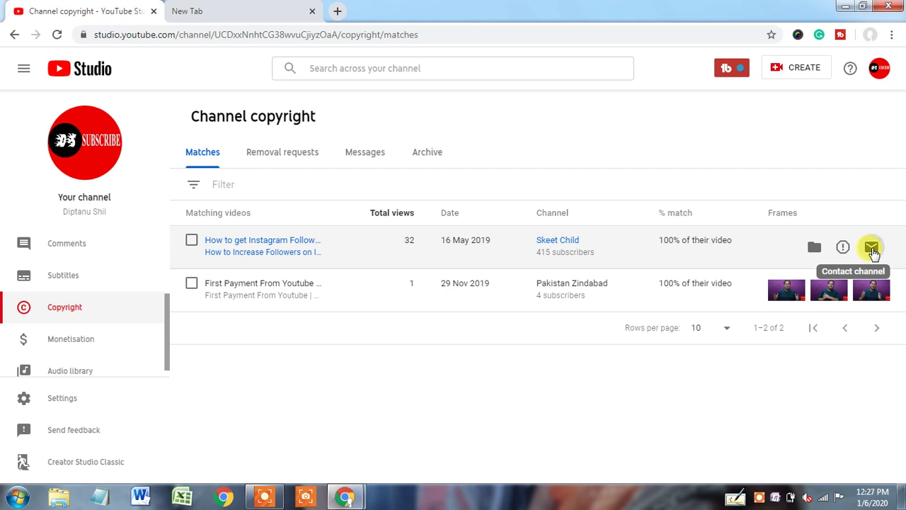
click(871, 248)
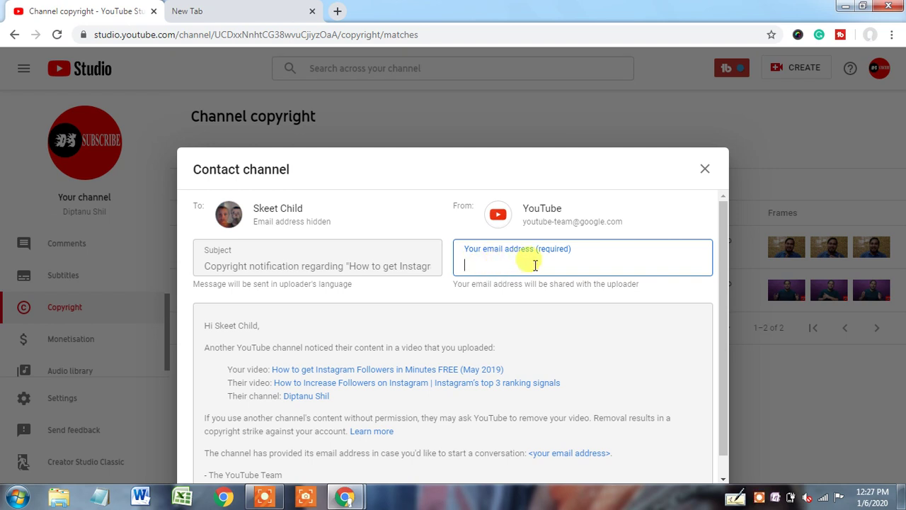
click(725, 310)
drag(725, 310, 718, 384)
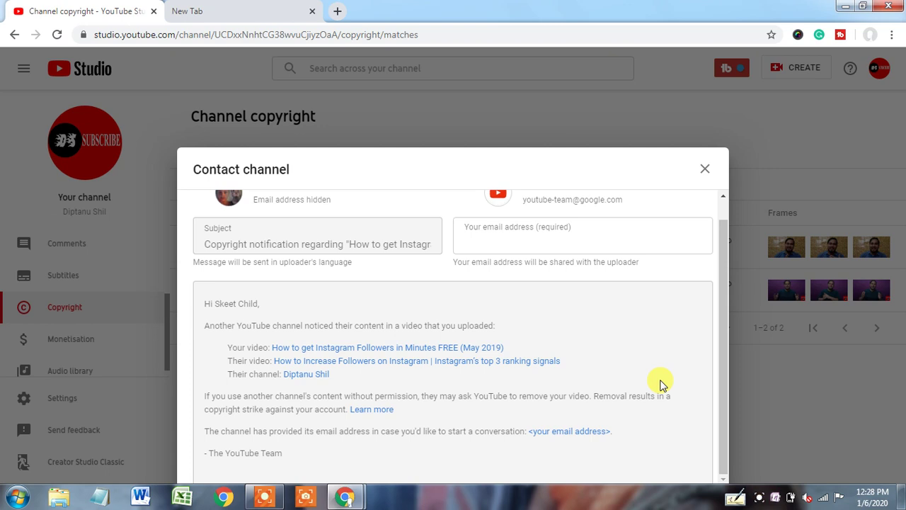
click(711, 168)
- Recheck the recipient and sender details of the Instagram followers match's contact message and close it without sending
mouse_move(749, 281)
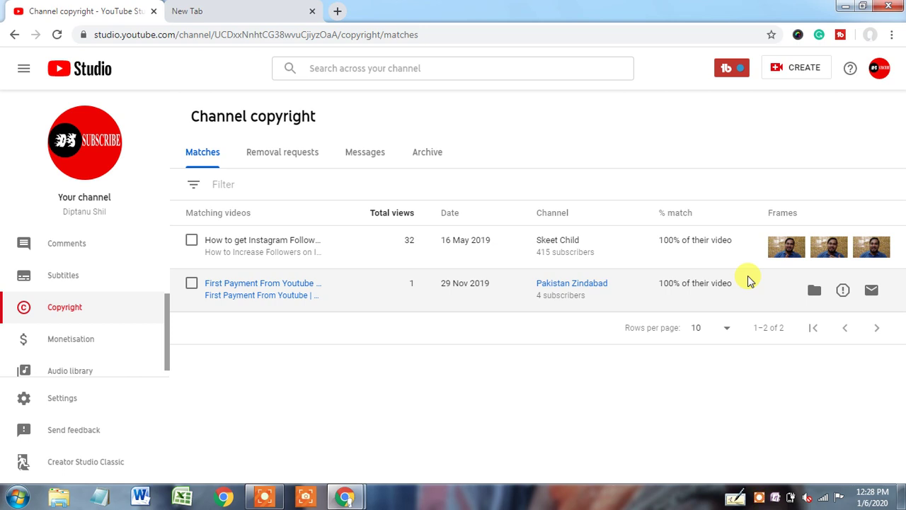
mouse_move(798, 257)
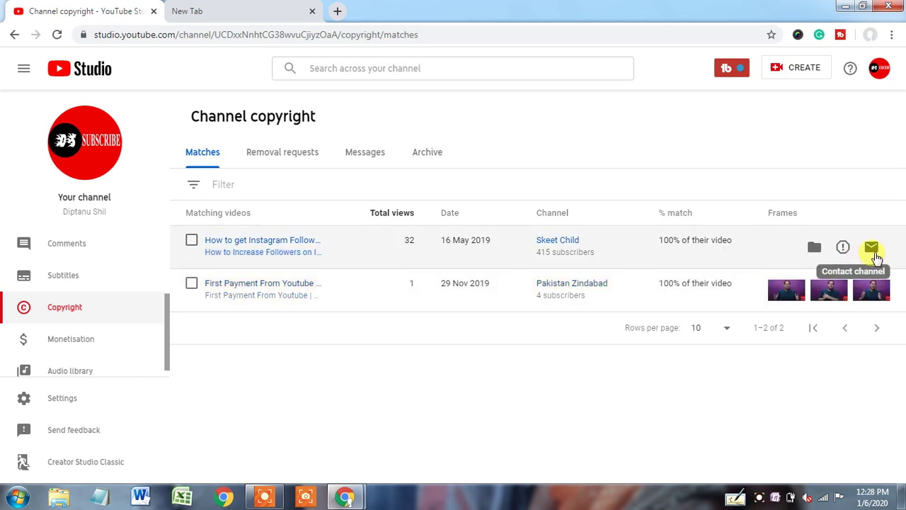
click(873, 249)
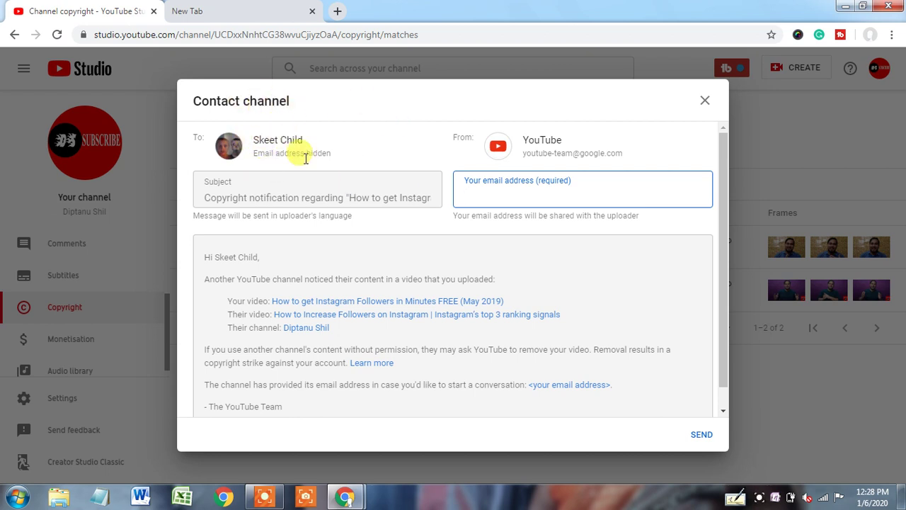
click(705, 103)
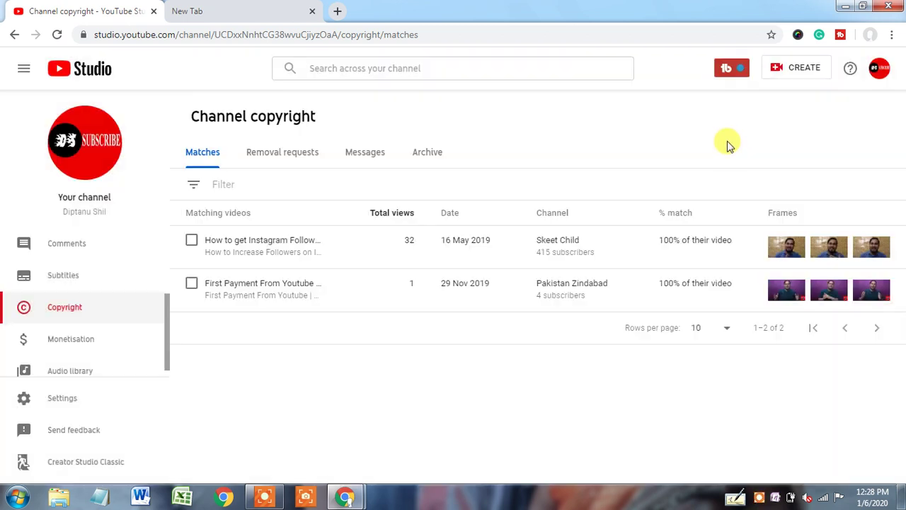